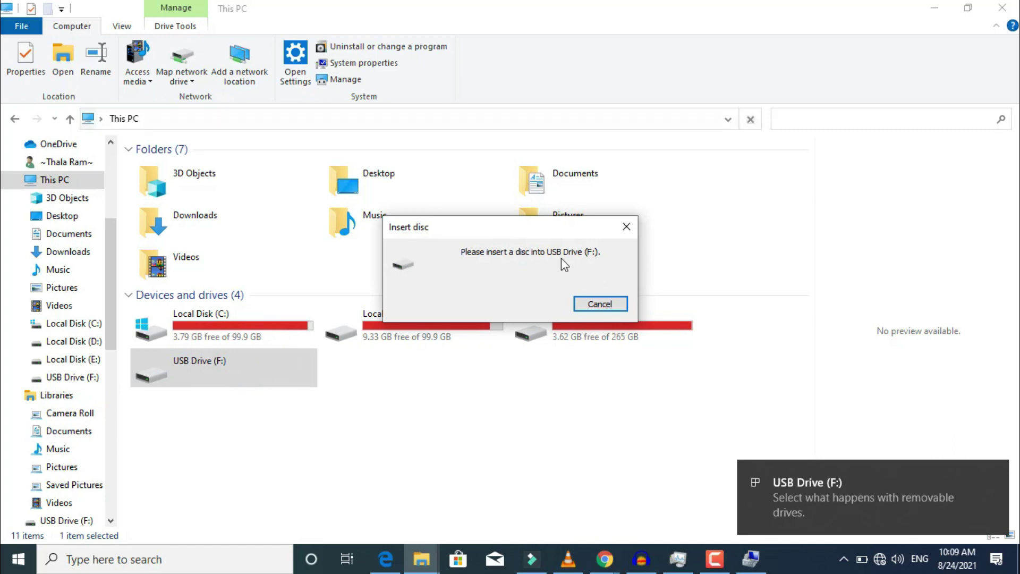
# - Dismiss the insert-disc message for USB Drive (F:) and close the File Explorer windows showing This PC
pyautogui.click(591, 310)
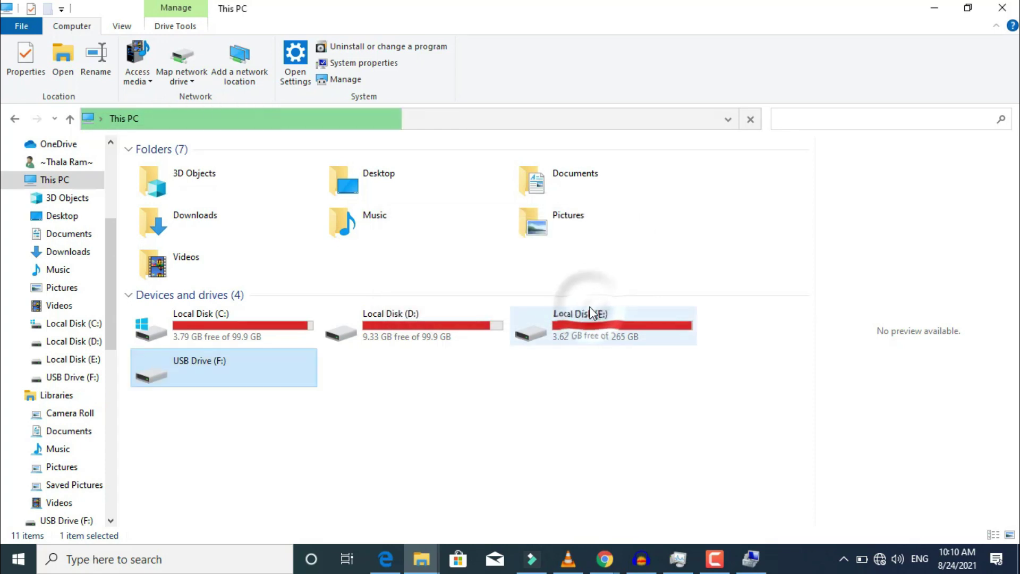
pyautogui.click(1015, 6)
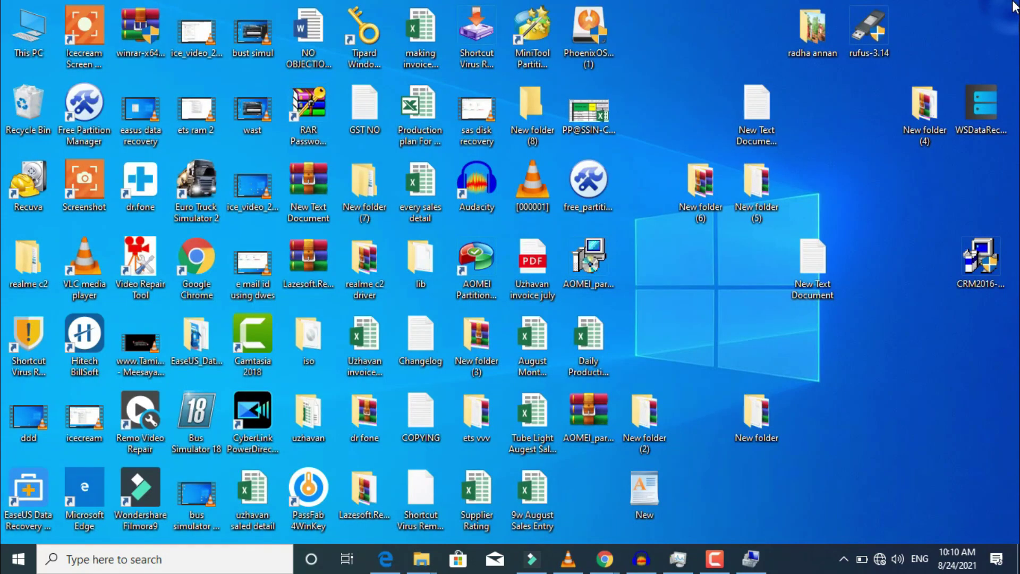
pyautogui.doubleClick(15, 30)
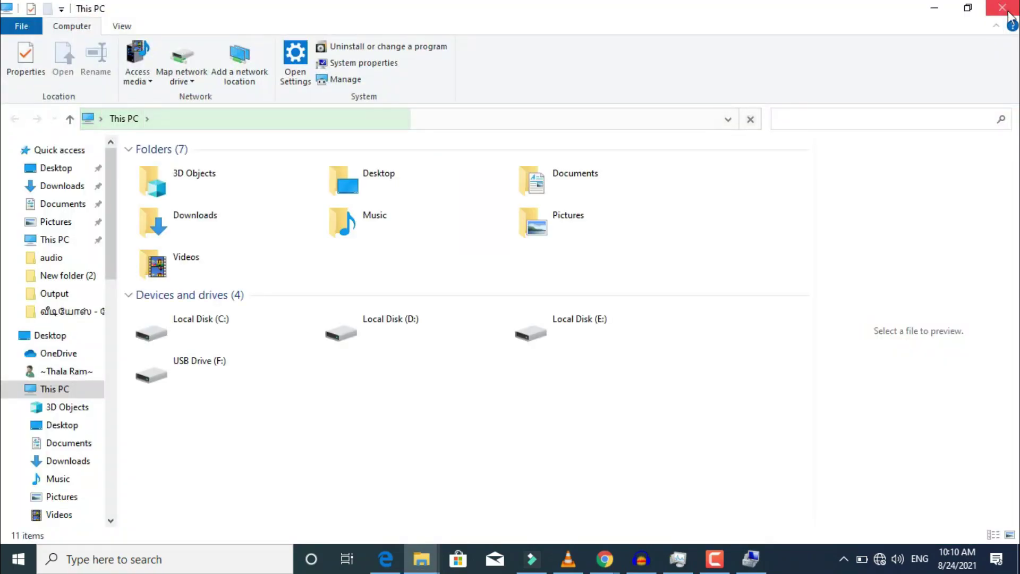
pyautogui.click(1009, 10)
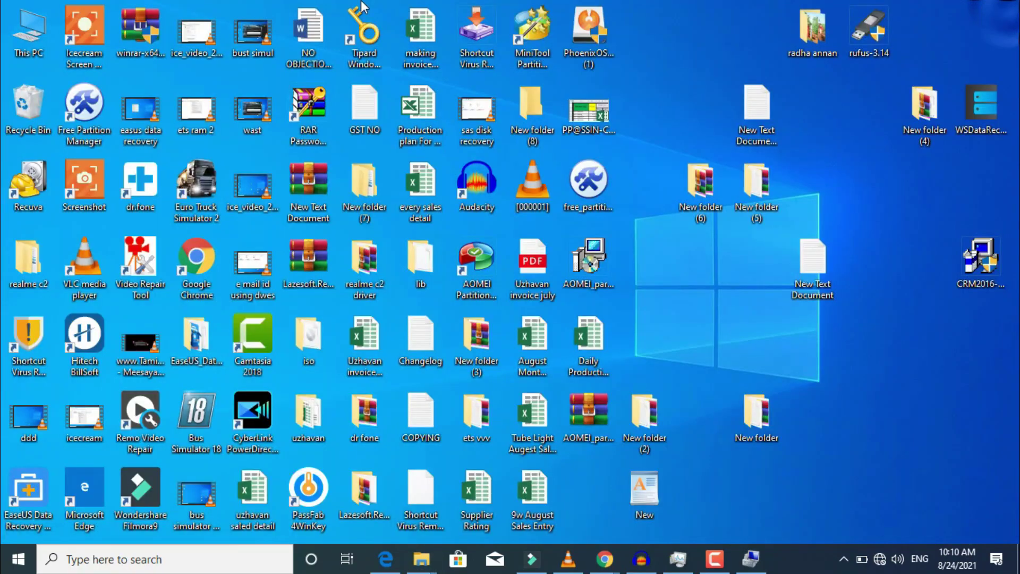
# - Open Computer Management for this PC, maximize its window and show Disk Management
pyautogui.rightClick(15, 49)
pyautogui.click(41, 88)
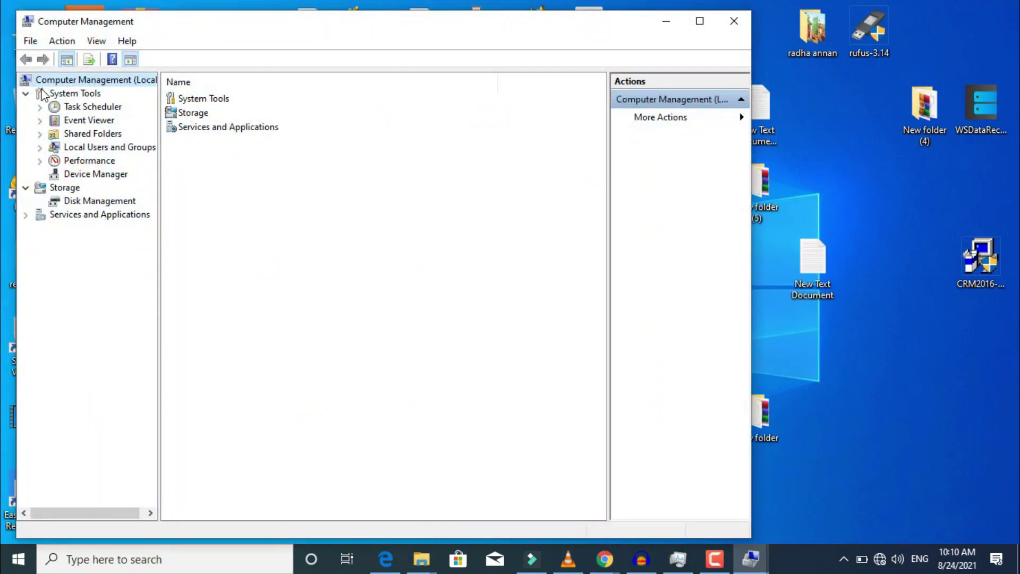
pyautogui.click(701, 21)
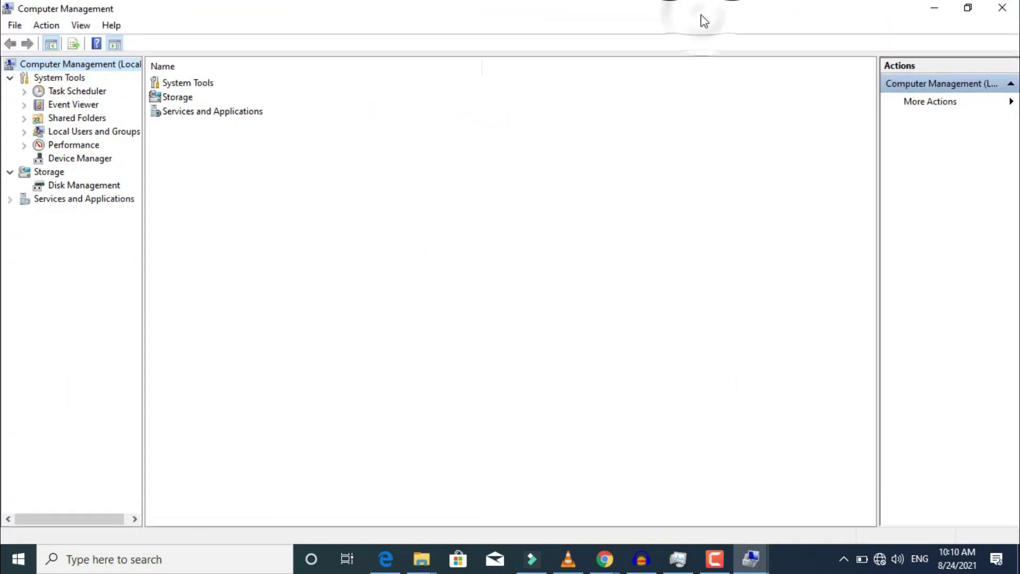
pyautogui.click(94, 186)
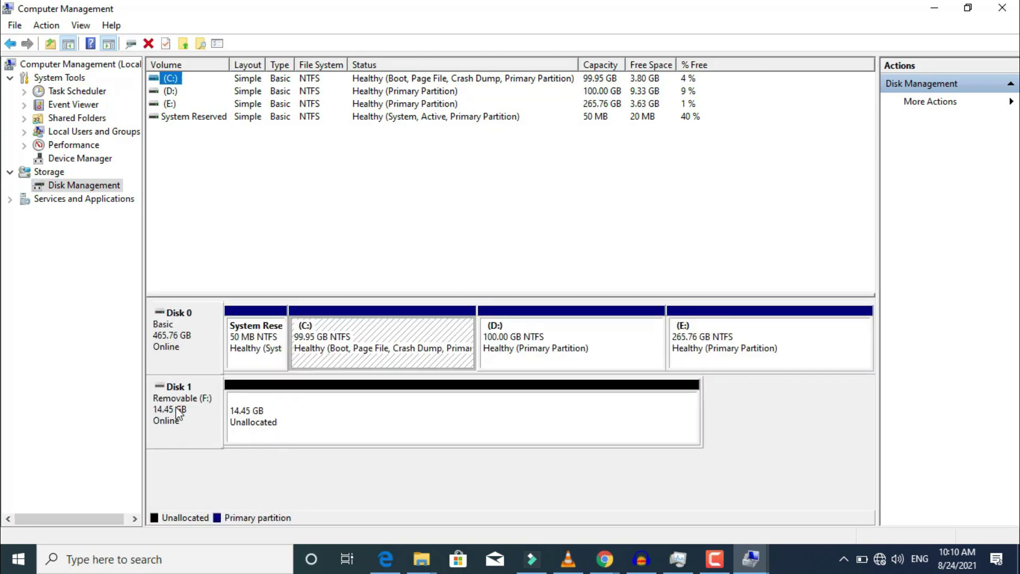
# - Check the device status of the removable Disk 1 in its properties and close them
pyautogui.click(171, 423)
pyautogui.click(233, 424)
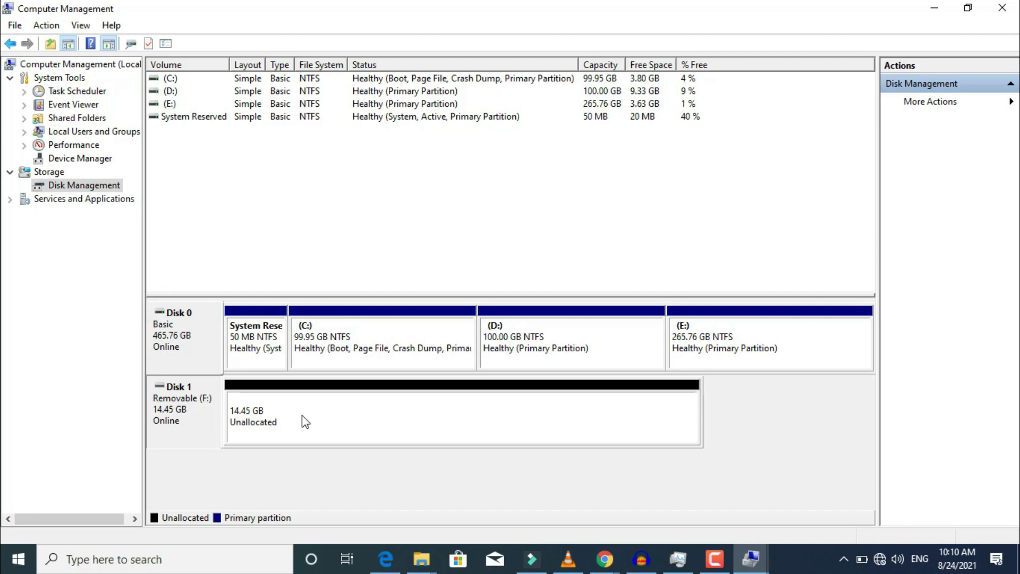
pyautogui.rightClick(302, 416)
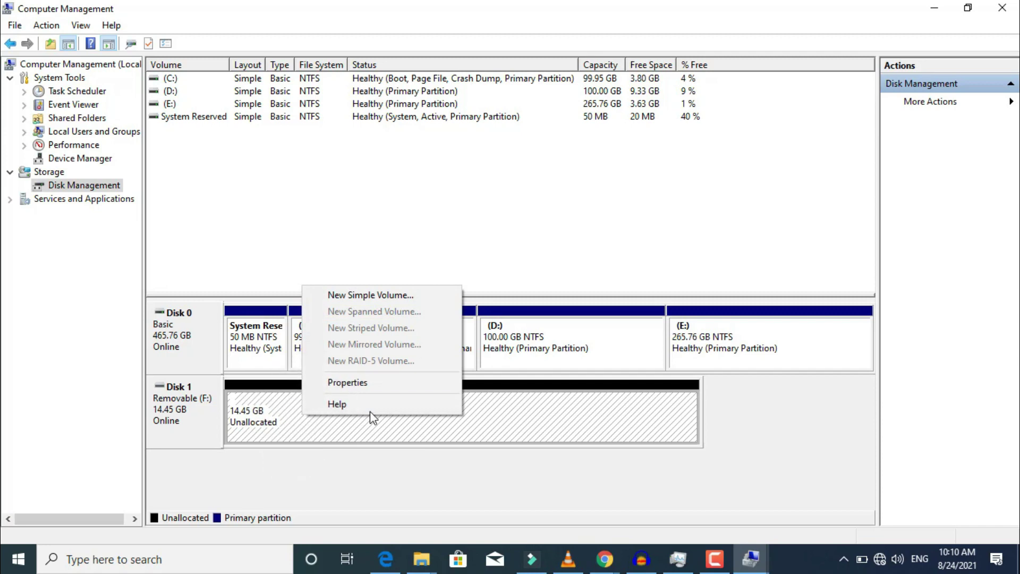
pyautogui.click(370, 382)
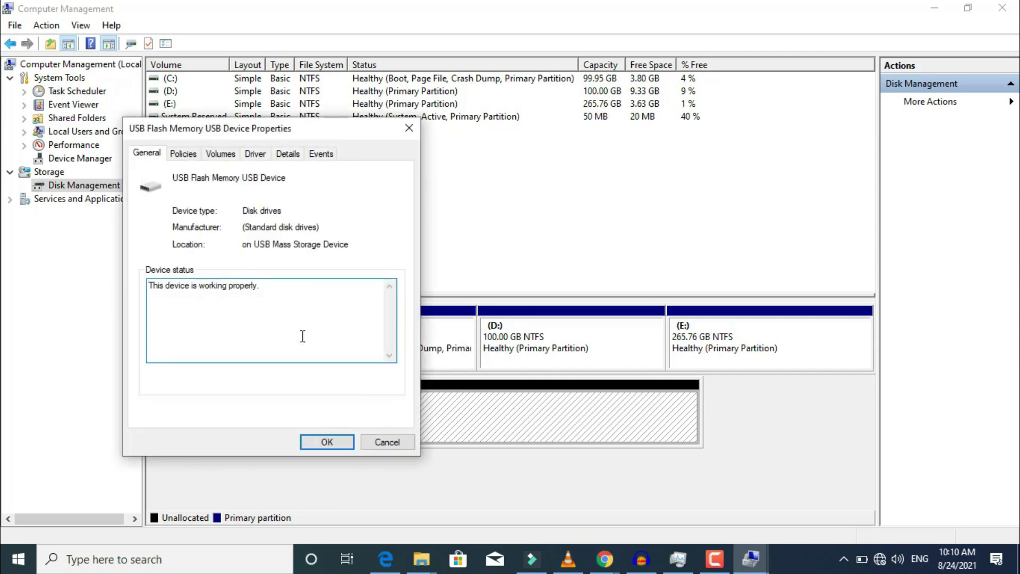
pyautogui.moveTo(263, 285); pyautogui.dragTo(135, 289)
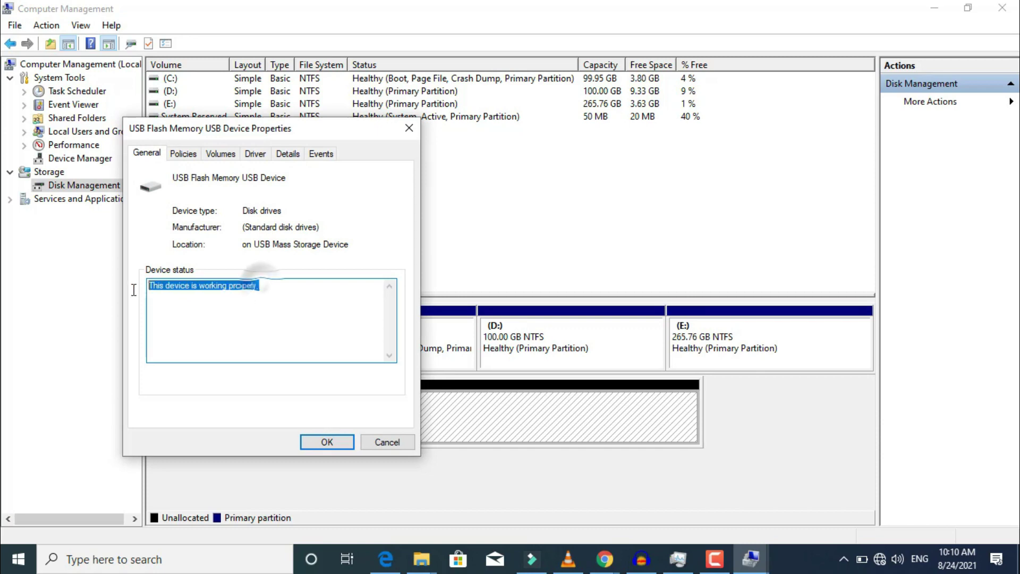
pyautogui.click(229, 328)
pyautogui.click(327, 442)
# - Start a new simple volume on Disk 1's unallocated space and accept the full size of 14792 MB
pyautogui.rightClick(294, 413)
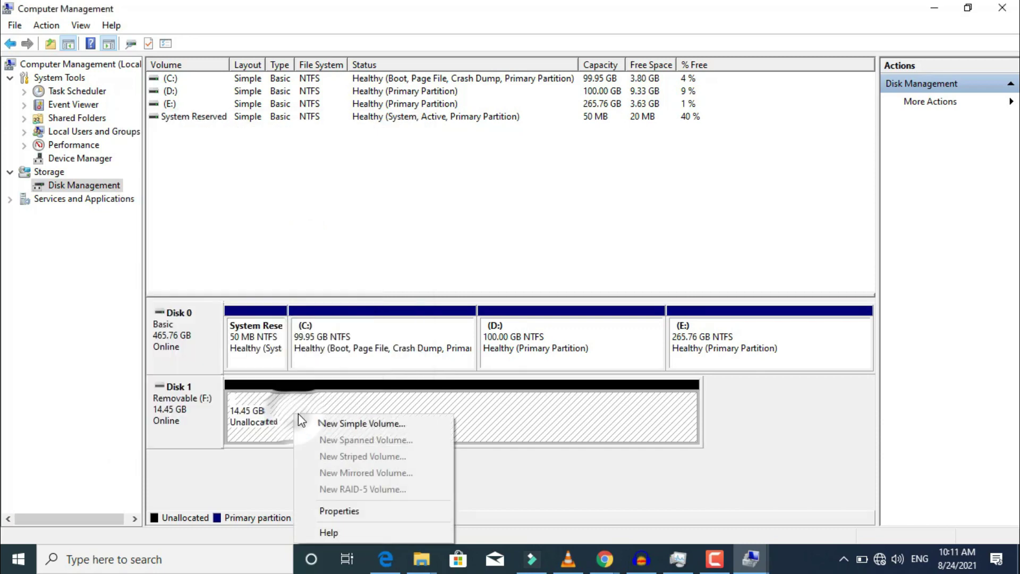
pyautogui.click(324, 425)
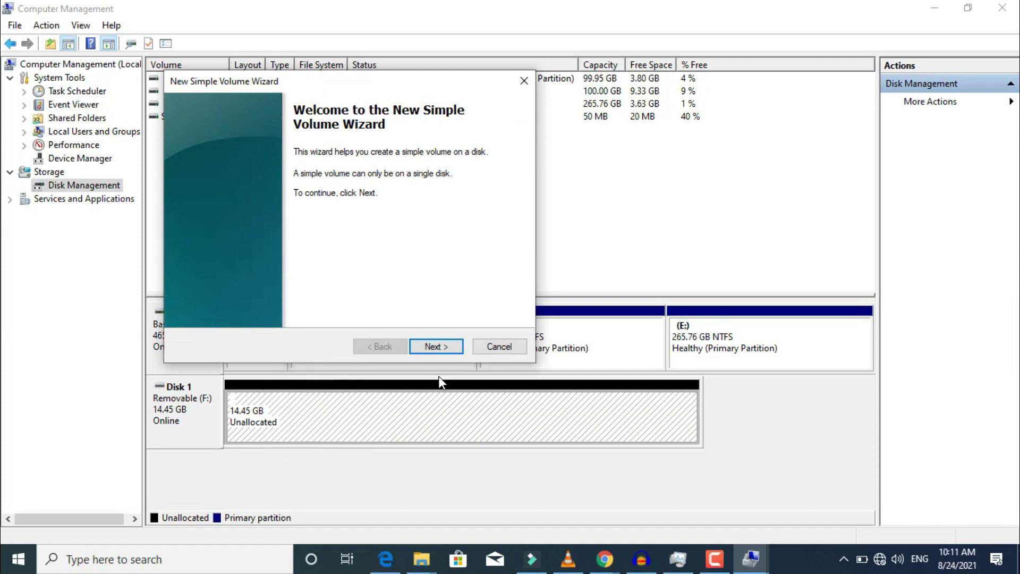
pyautogui.click(436, 347)
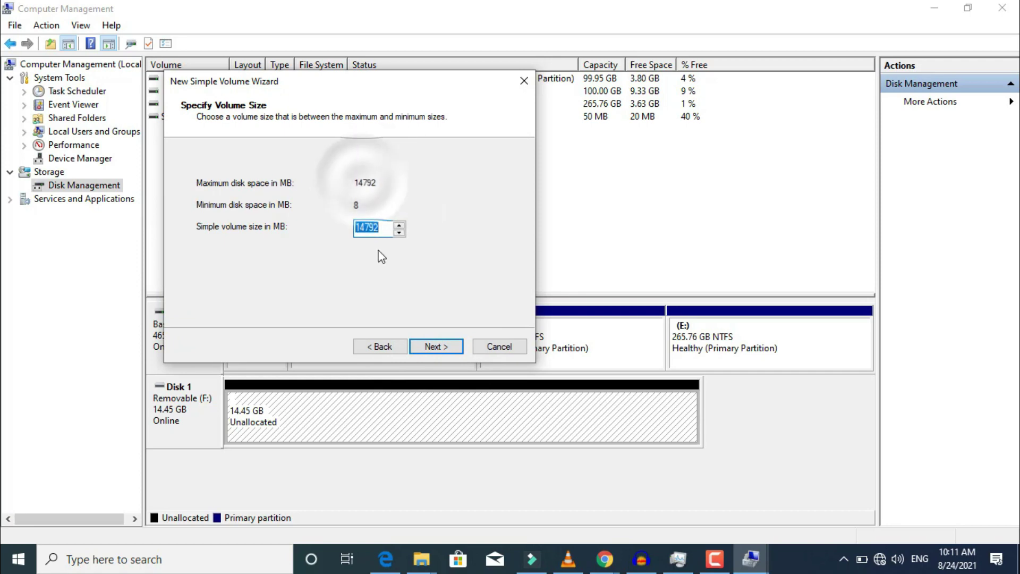
pyautogui.click(427, 342)
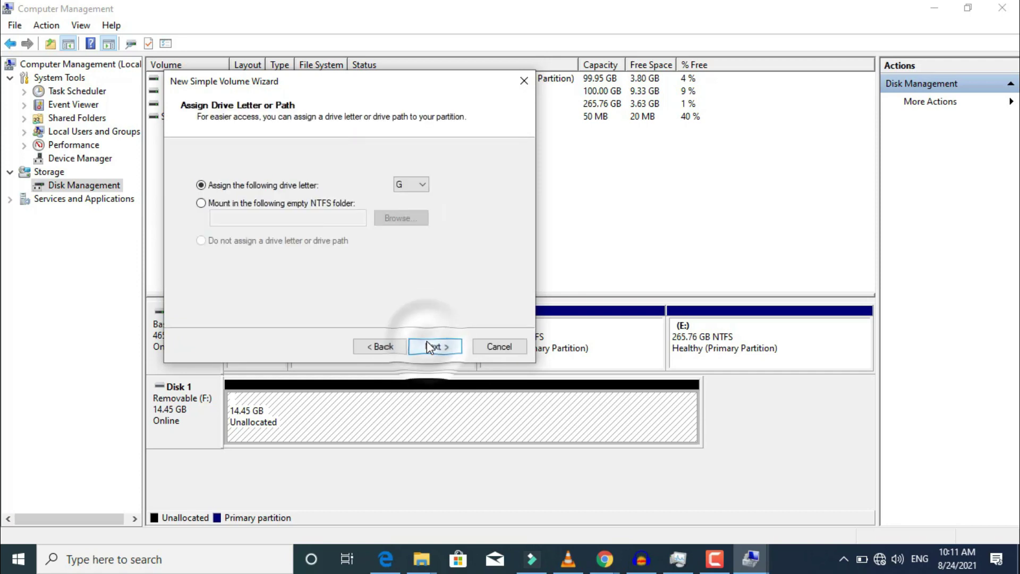
# - Check the USB drive's entry and letter among the drives in This PC, and return to the New Simple Volume Wizard
pyautogui.click(422, 558)
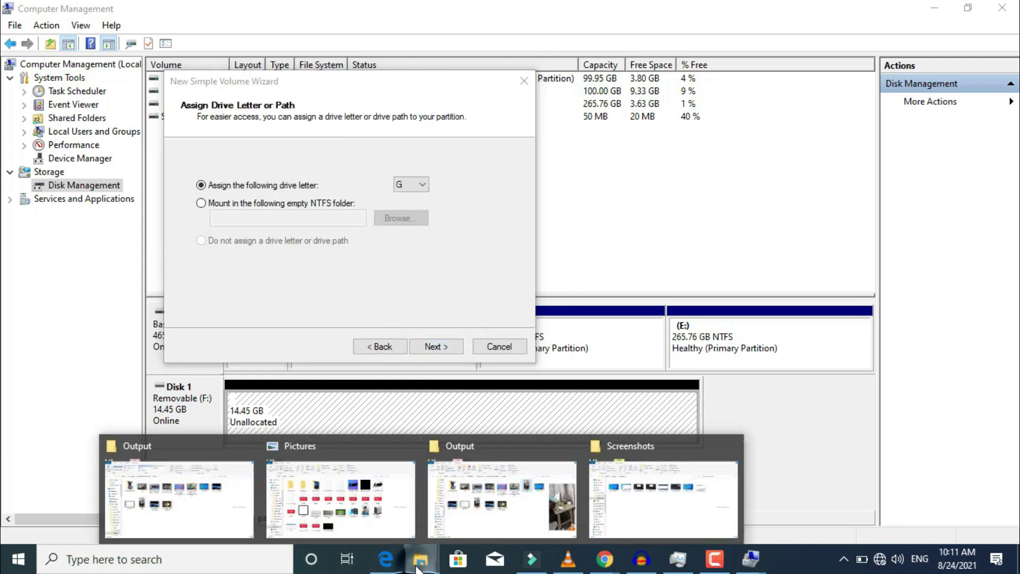
pyautogui.click(503, 500)
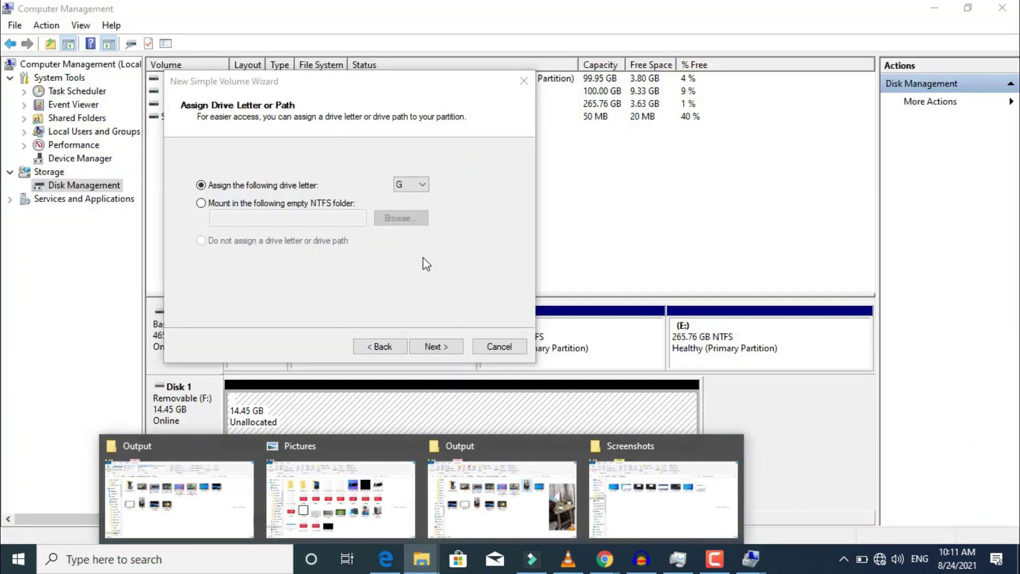
pyautogui.click(429, 269)
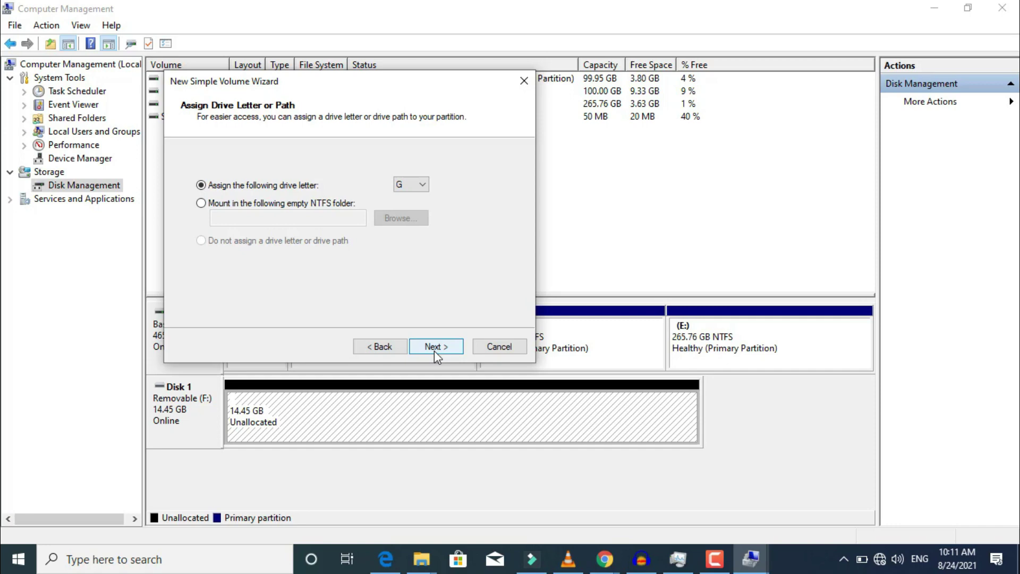
pyautogui.click(437, 559)
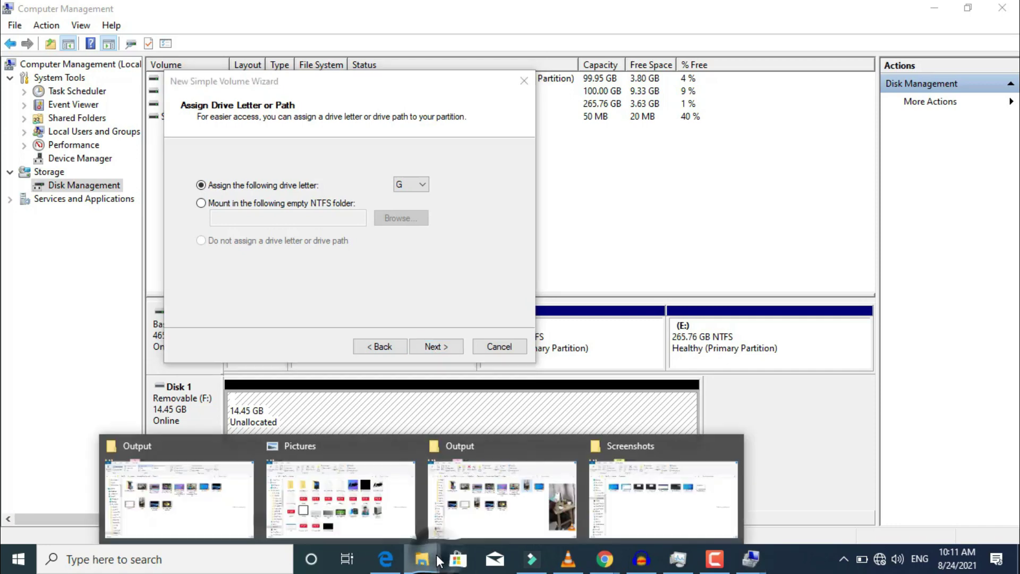
pyautogui.click(406, 521)
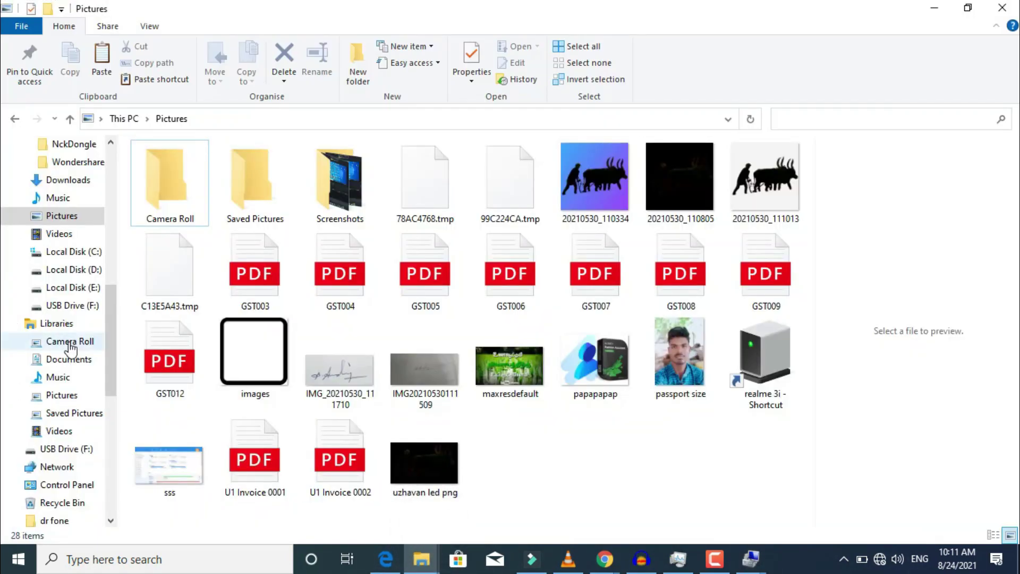
pyautogui.scroll(3, 69, 335)
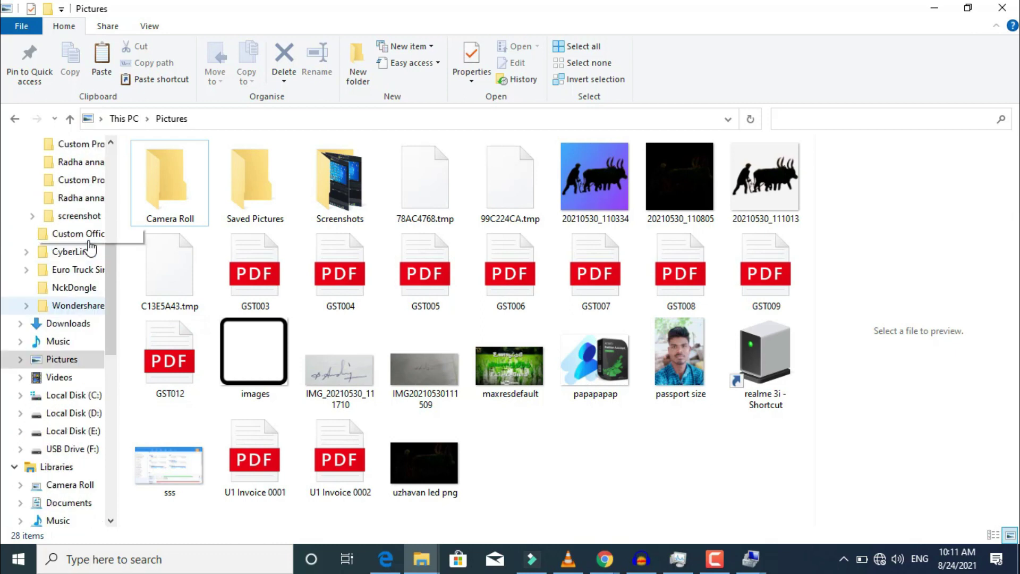
pyautogui.scroll(5, 90, 247)
pyautogui.click(34, 278)
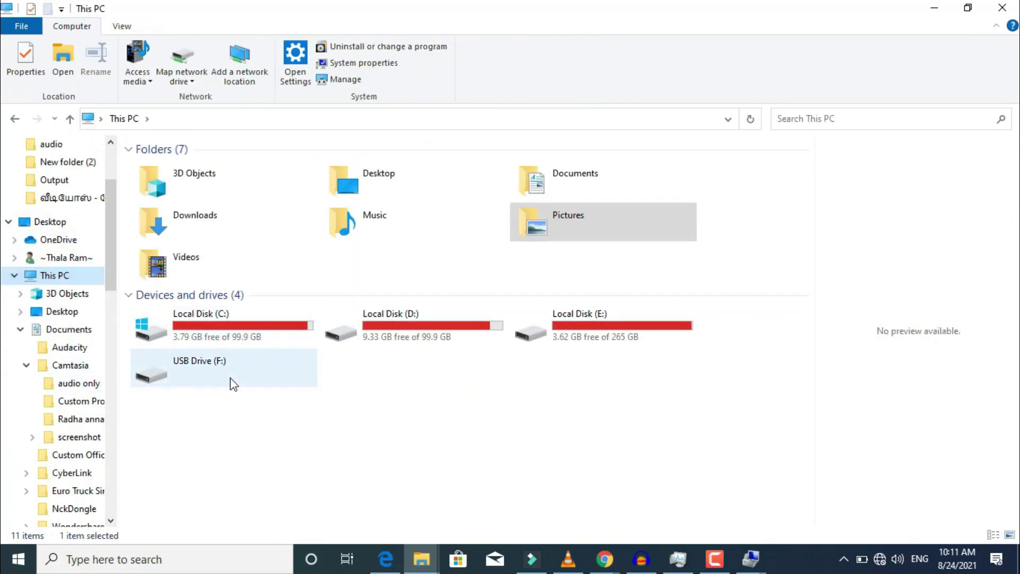
pyautogui.click(232, 381)
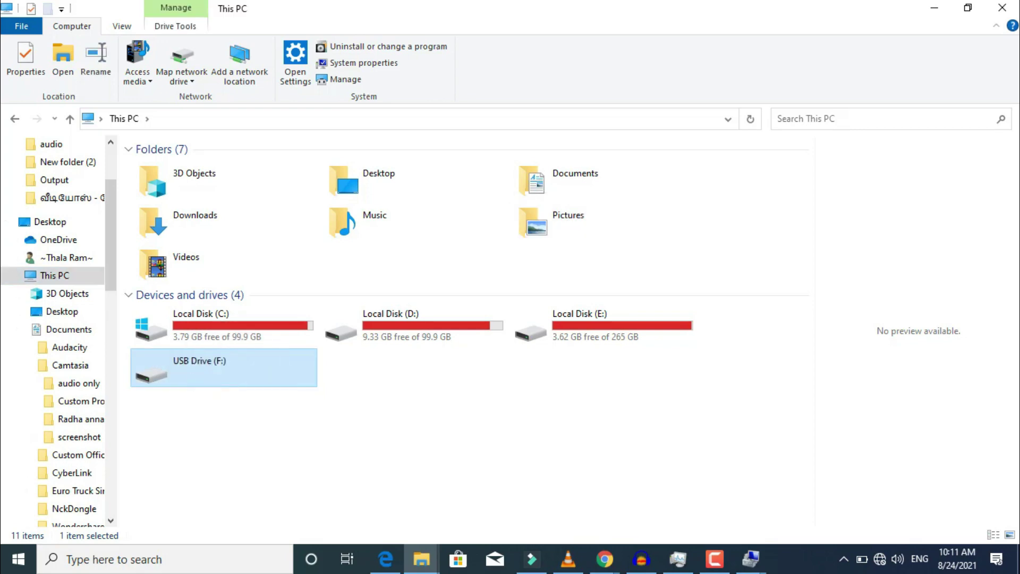
pyautogui.click(422, 559)
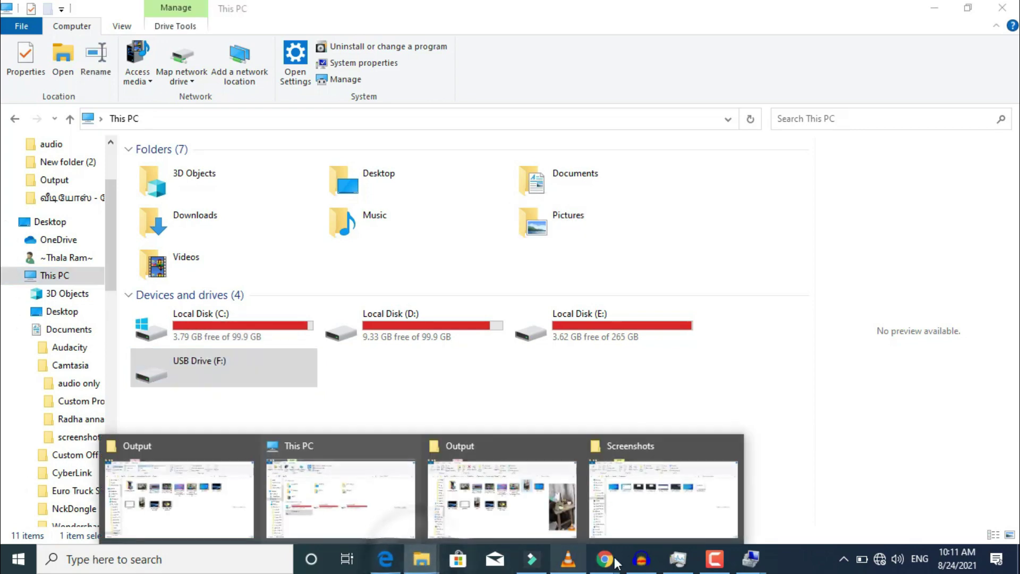
pyautogui.moveTo(750, 559)
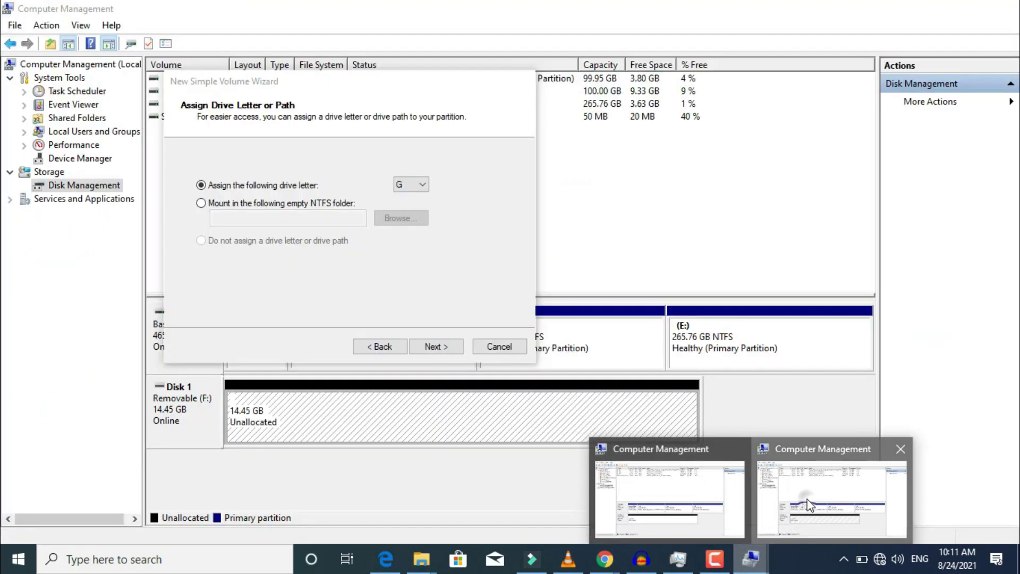
pyautogui.click(786, 504)
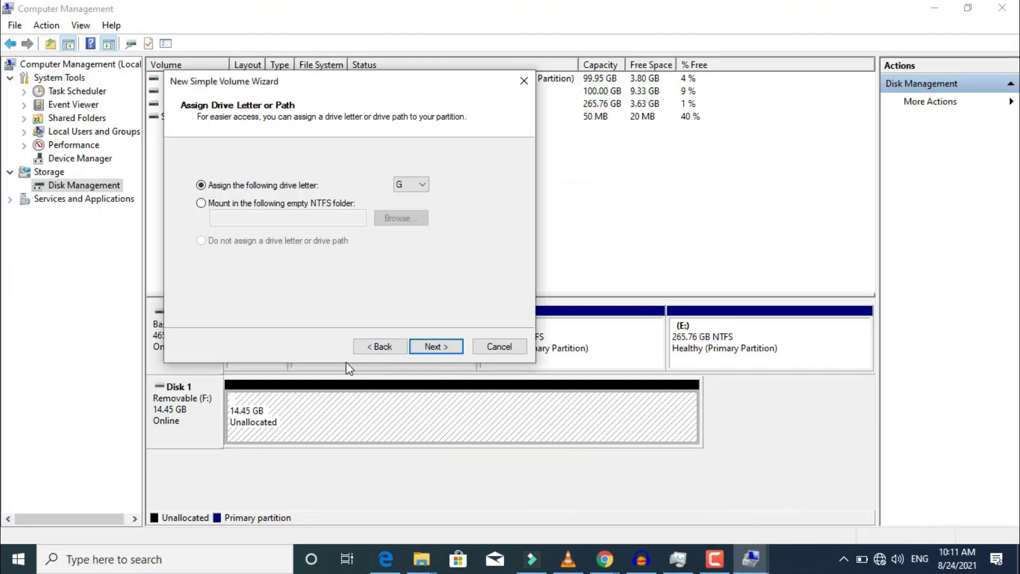
# - Assign drive letter G, keep the NTFS quick format with the label New Volume, and finish creating the volume
pyautogui.click(428, 347)
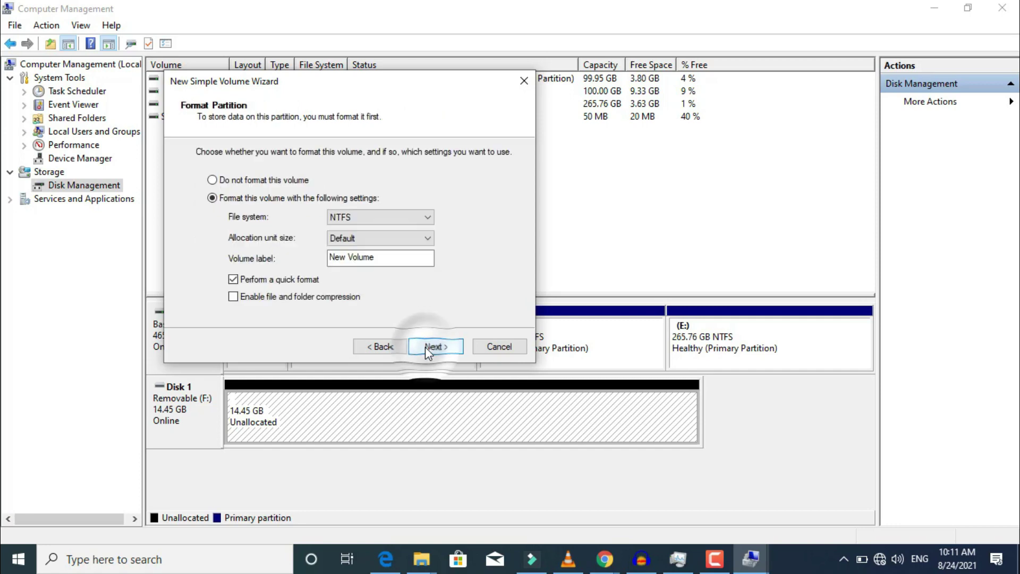
pyautogui.click(407, 217)
pyautogui.click(410, 219)
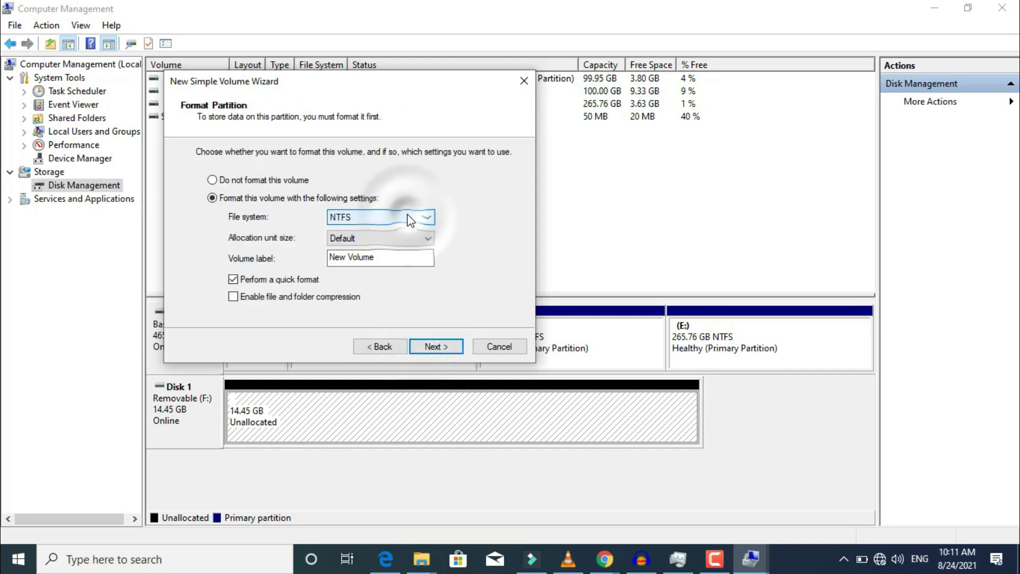
pyautogui.click(431, 346)
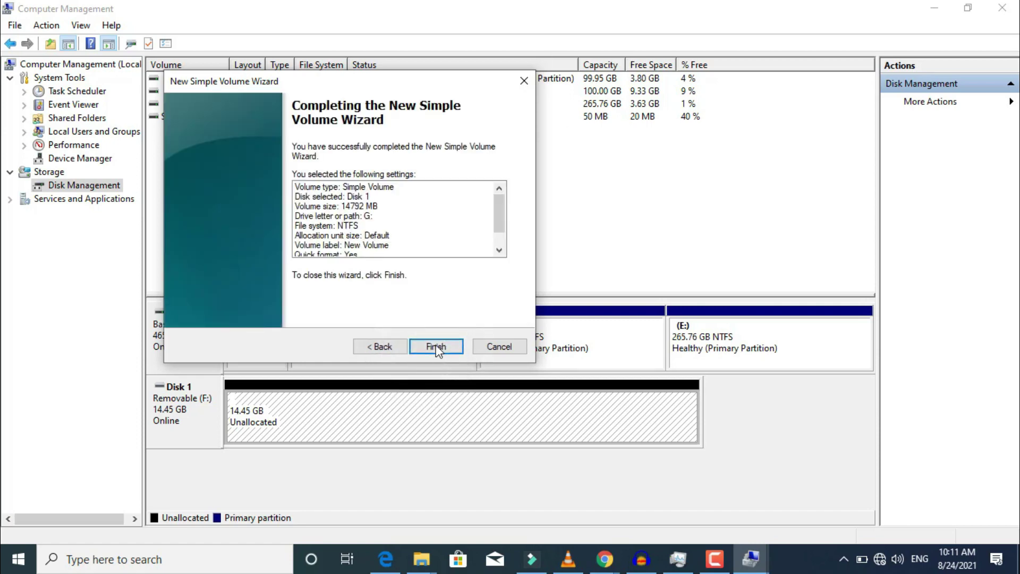
pyautogui.click(437, 349)
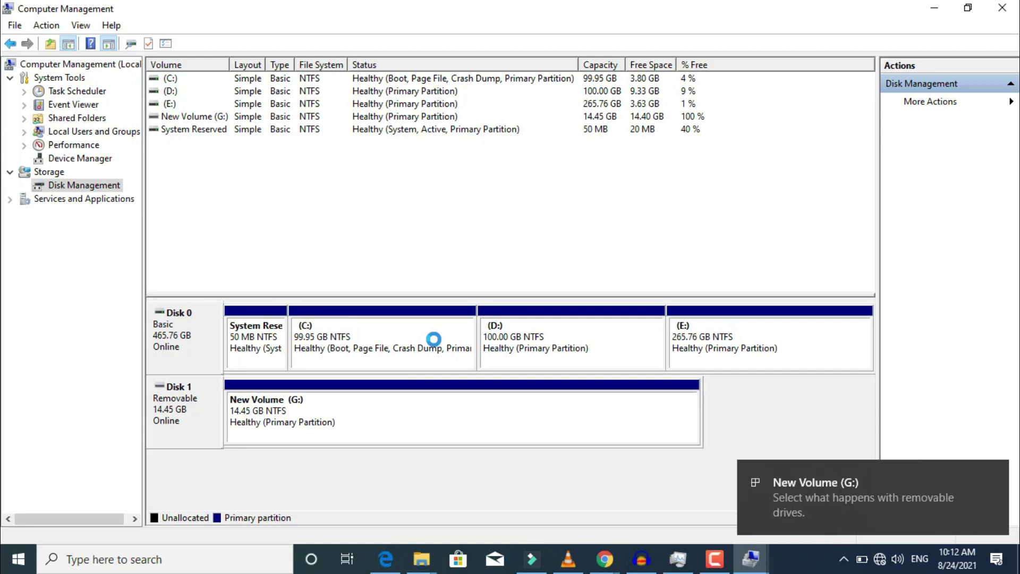
# - Inspect the new volume on Disk 1 in Disk Management and check the G: drive in a refreshed This PC view
pyautogui.click(304, 433)
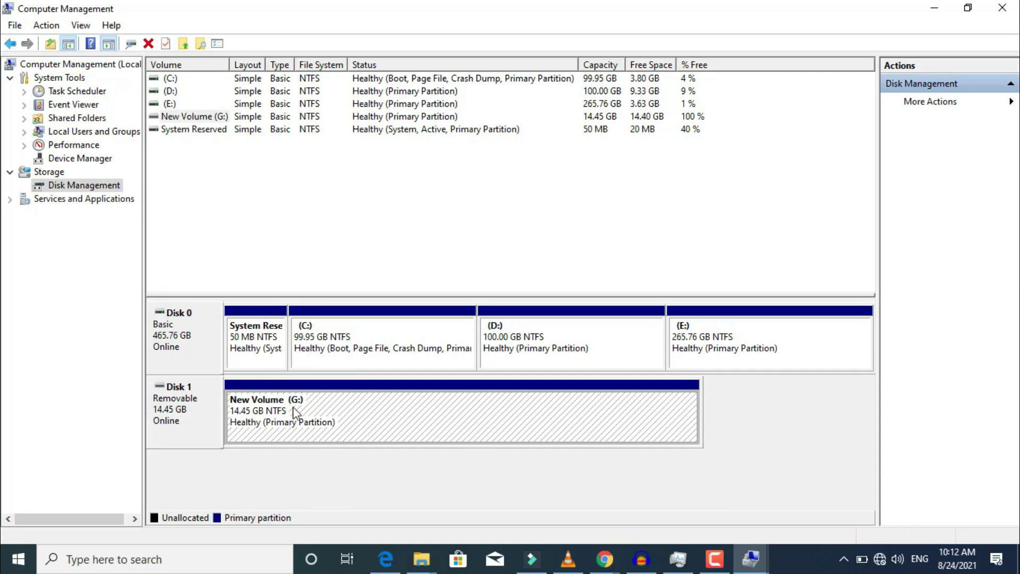
pyautogui.rightClick(321, 433)
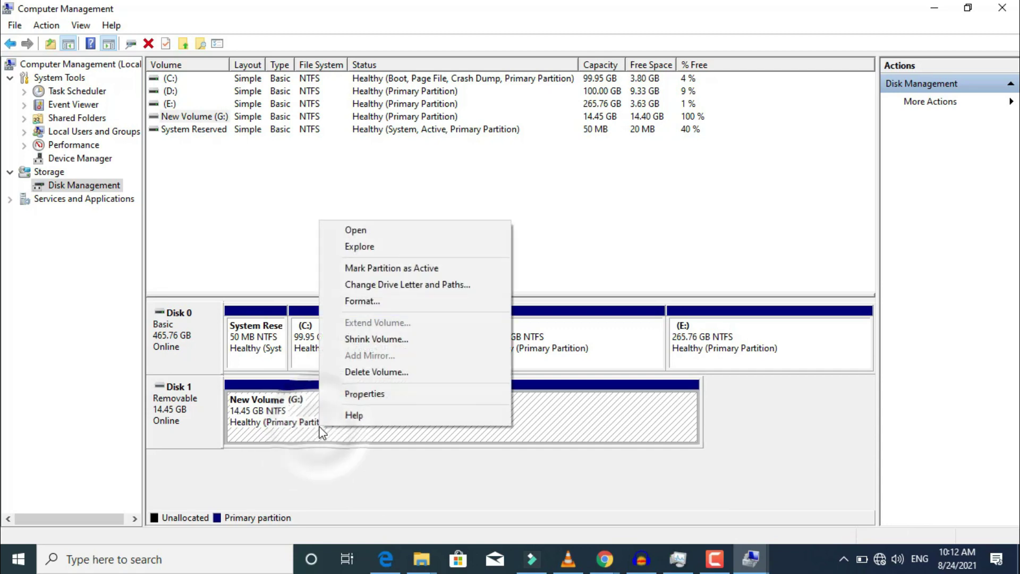
pyautogui.click(539, 440)
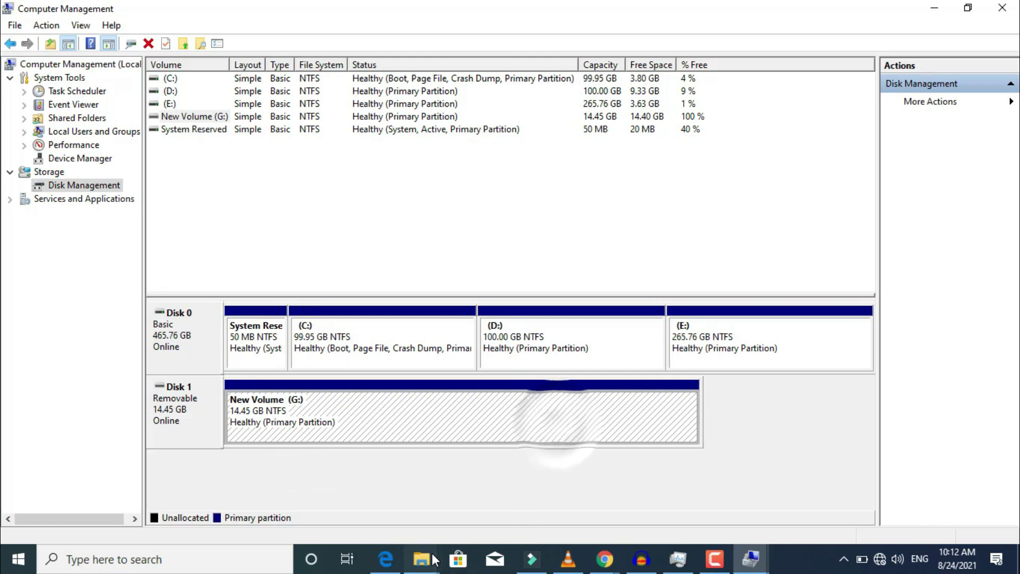
pyautogui.moveTo(422, 560)
pyautogui.click(324, 487)
pyautogui.rightClick(259, 447)
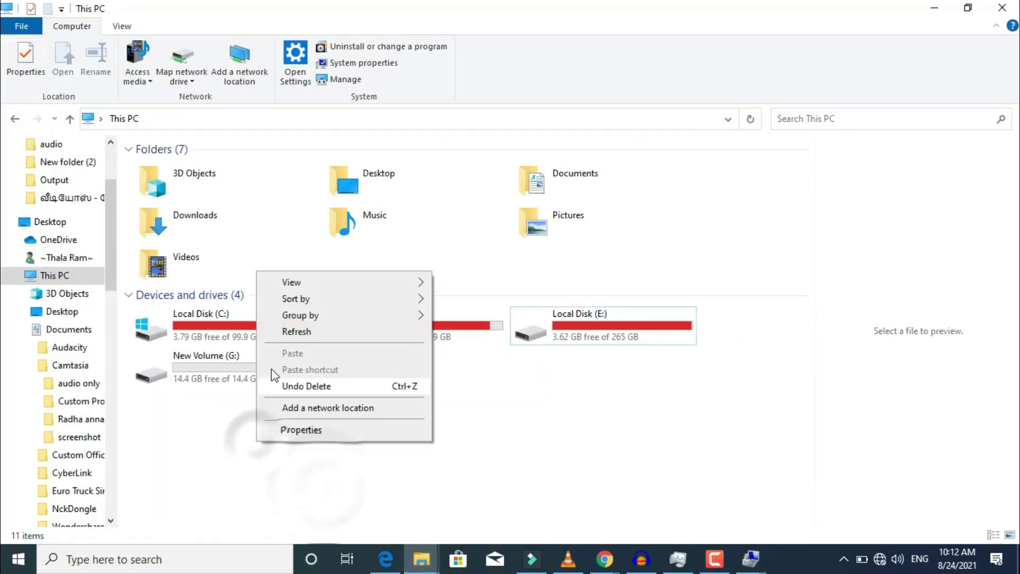
pyautogui.click(295, 333)
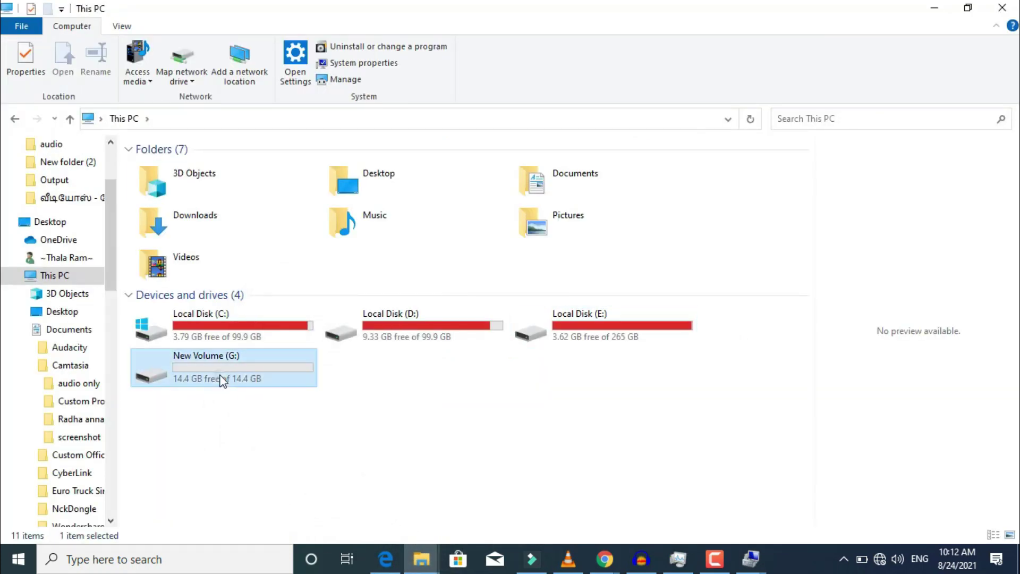
# - Check the contents of the New Volume (G:) drive and return to This PC
pyautogui.doubleClick(222, 381)
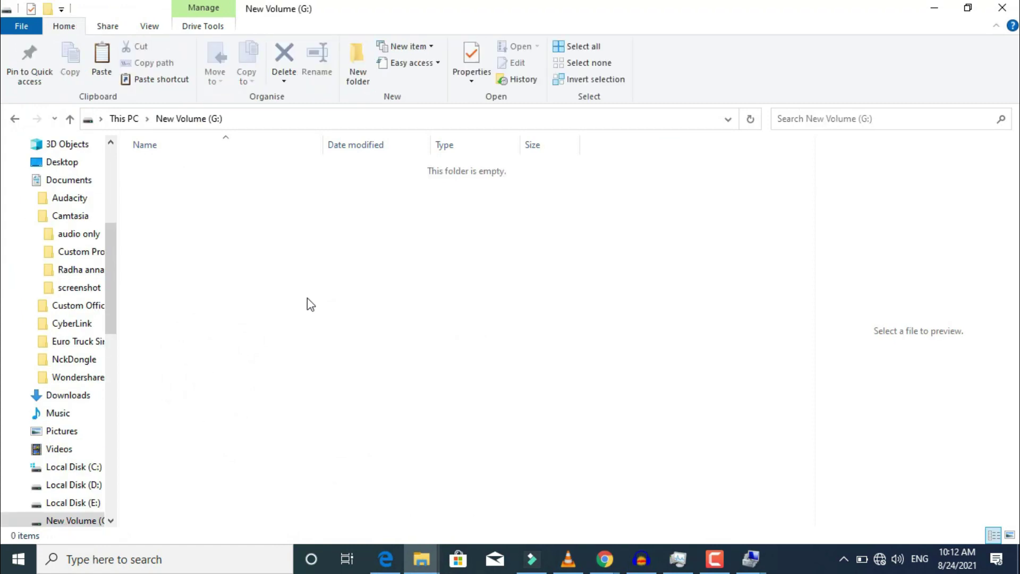
pyautogui.rightClick(308, 340)
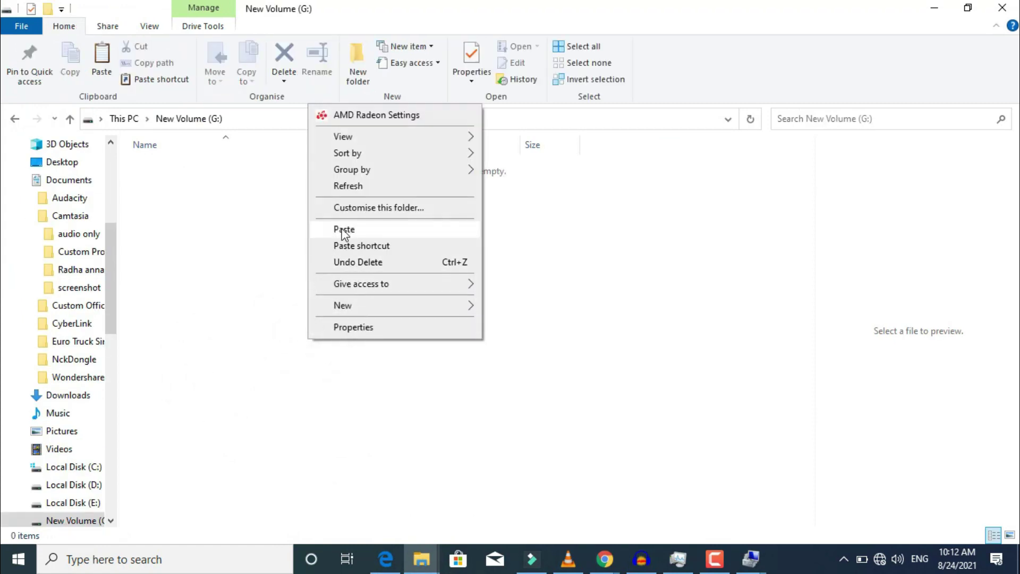
pyautogui.click(218, 193)
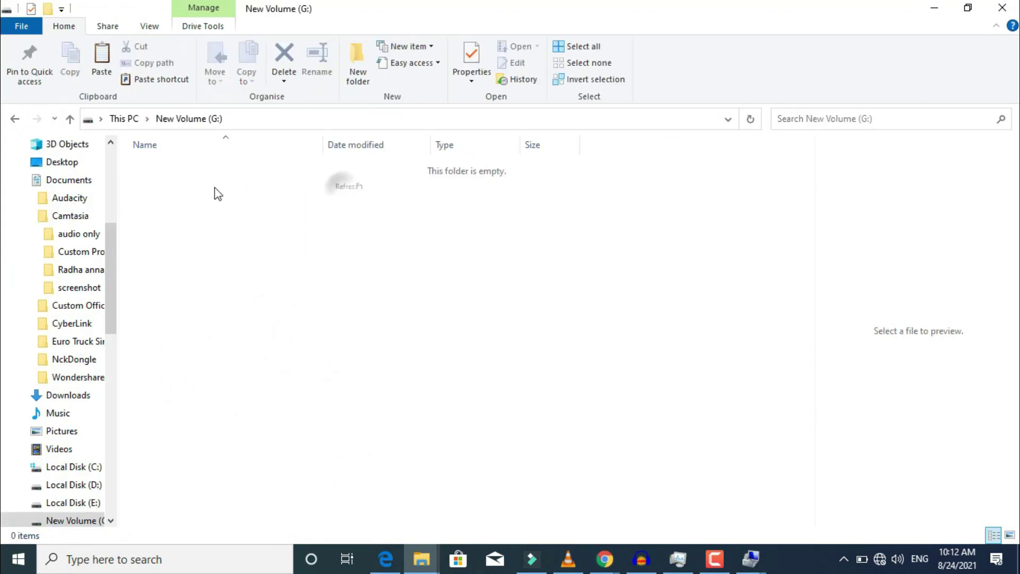
pyautogui.click(16, 120)
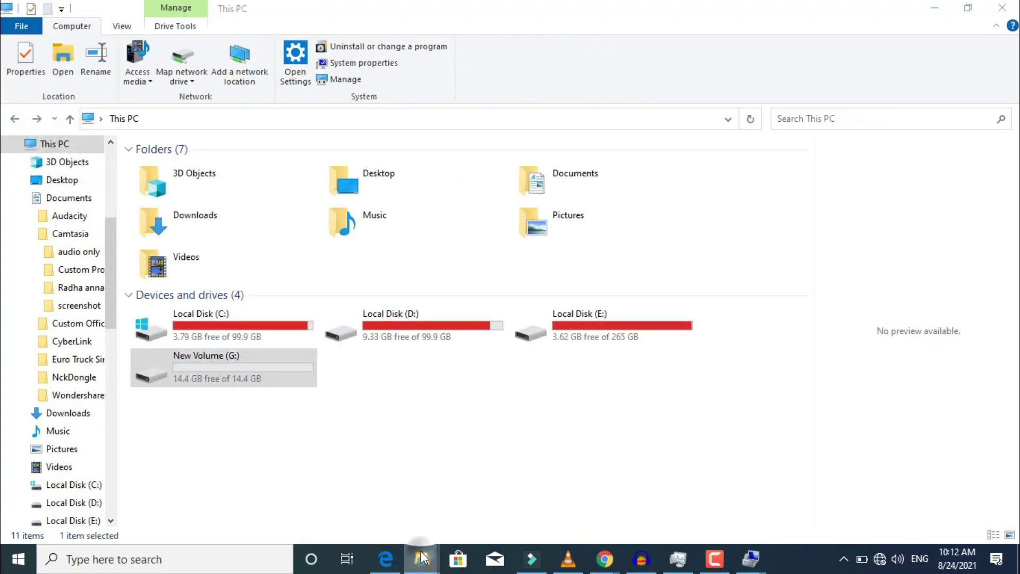
# - Copy the image Screenshot (7) from the Screenshots folder in Pictures
pyautogui.moveTo(423, 555)
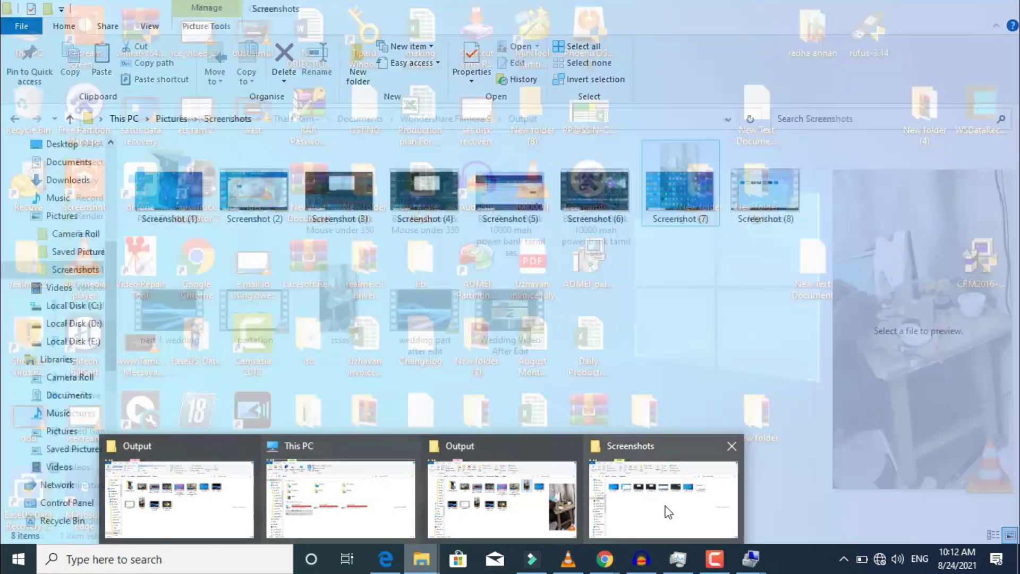
pyautogui.click(668, 512)
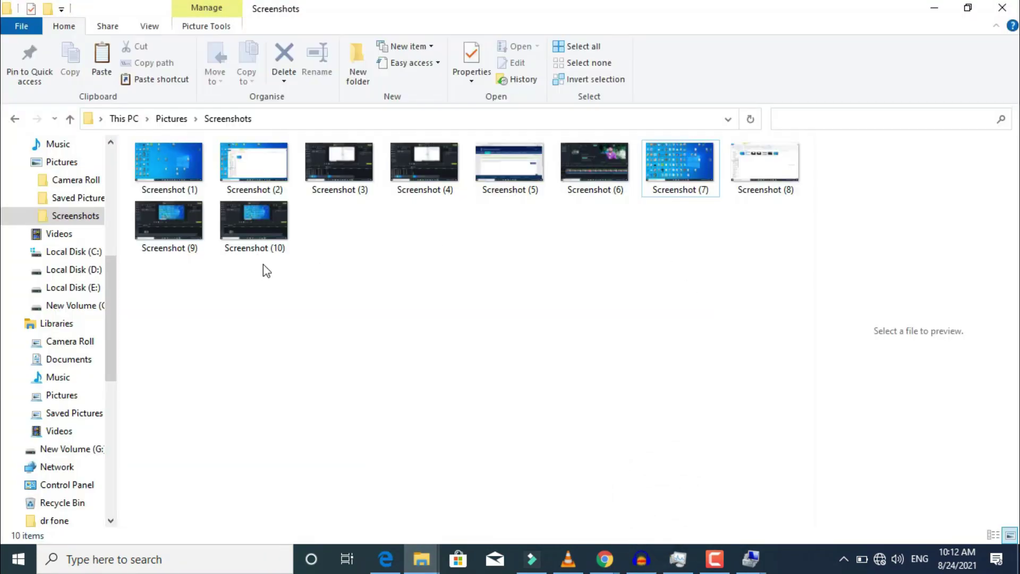
pyautogui.click(687, 176)
pyautogui.rightClick(687, 177)
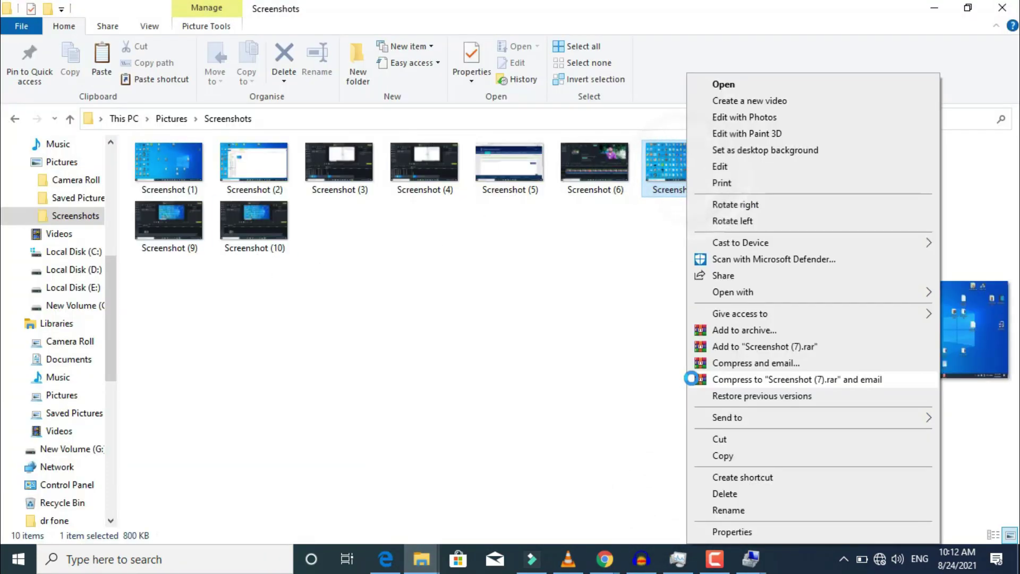
pyautogui.click(719, 457)
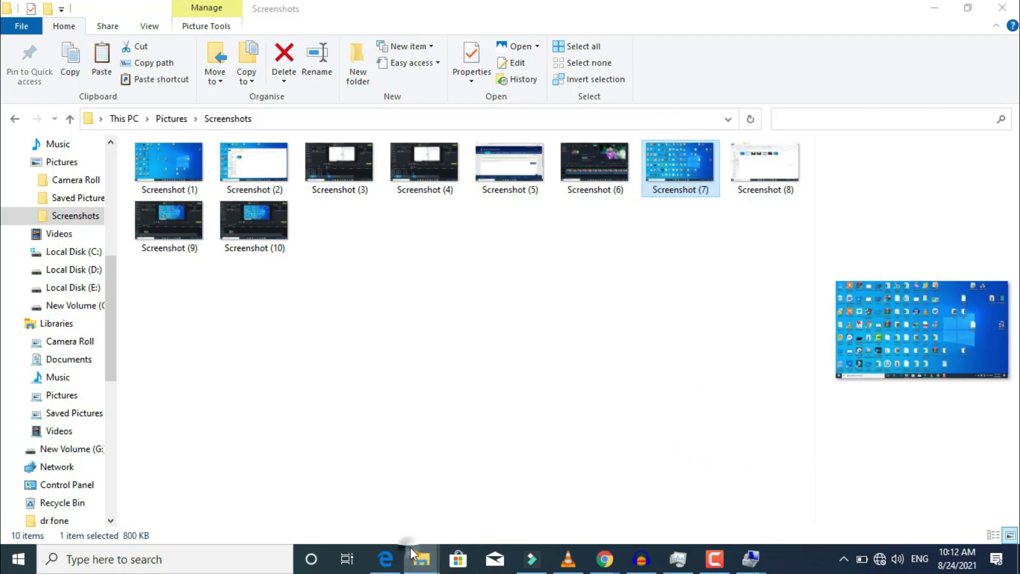
# - Paste the copied Screenshot (7) image into the New Volume (G:) drive and refresh the folder
pyautogui.moveTo(422, 558)
pyautogui.click(341, 502)
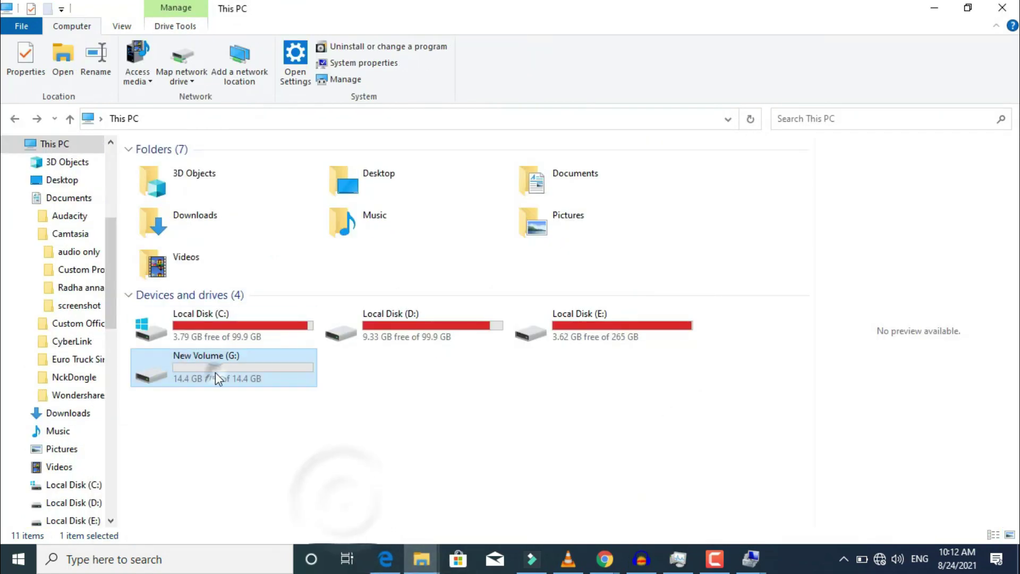
pyautogui.rightClick(375, 390)
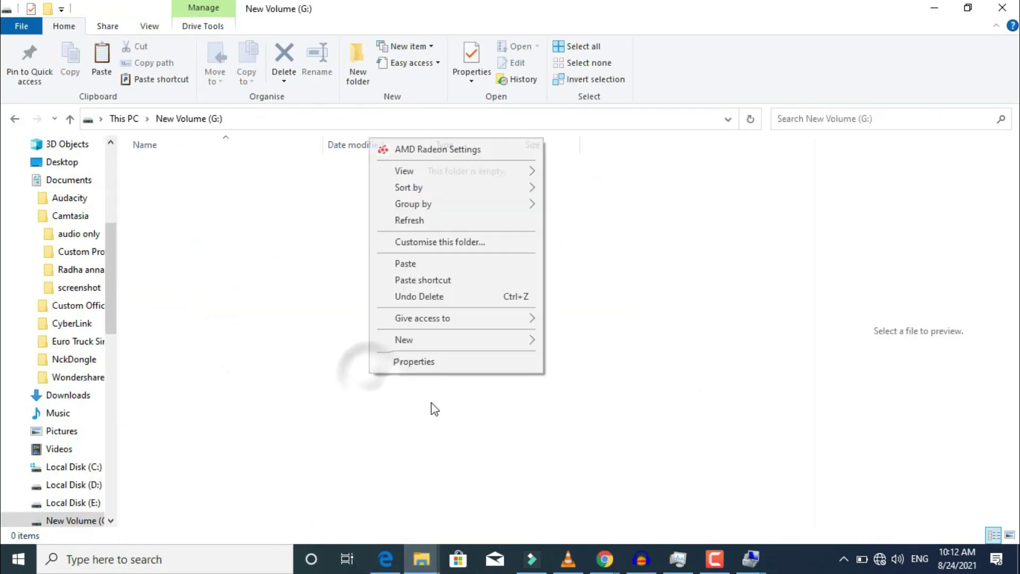
pyautogui.click(436, 264)
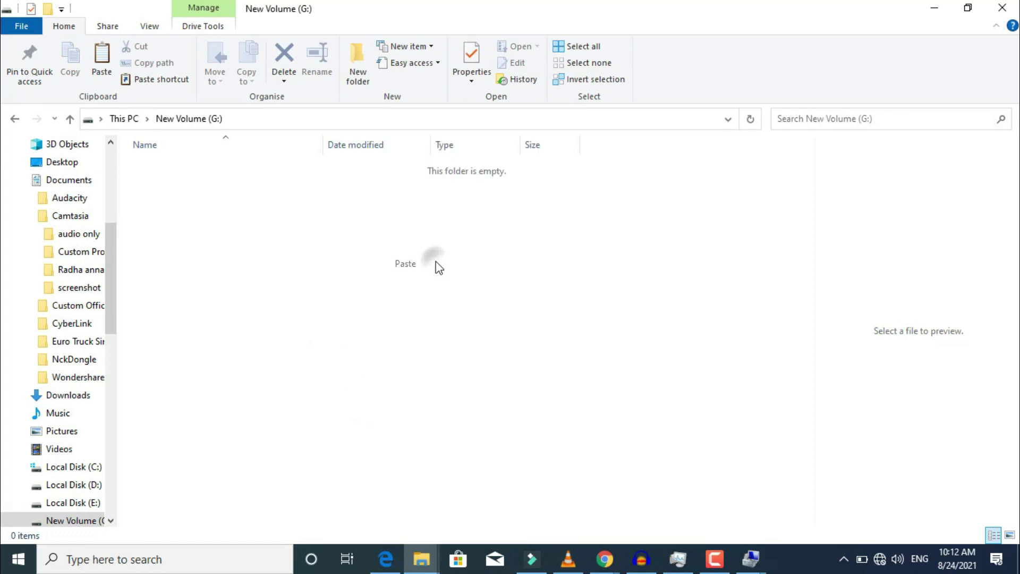
pyautogui.click(351, 309)
pyautogui.rightClick(379, 362)
pyautogui.click(381, 383)
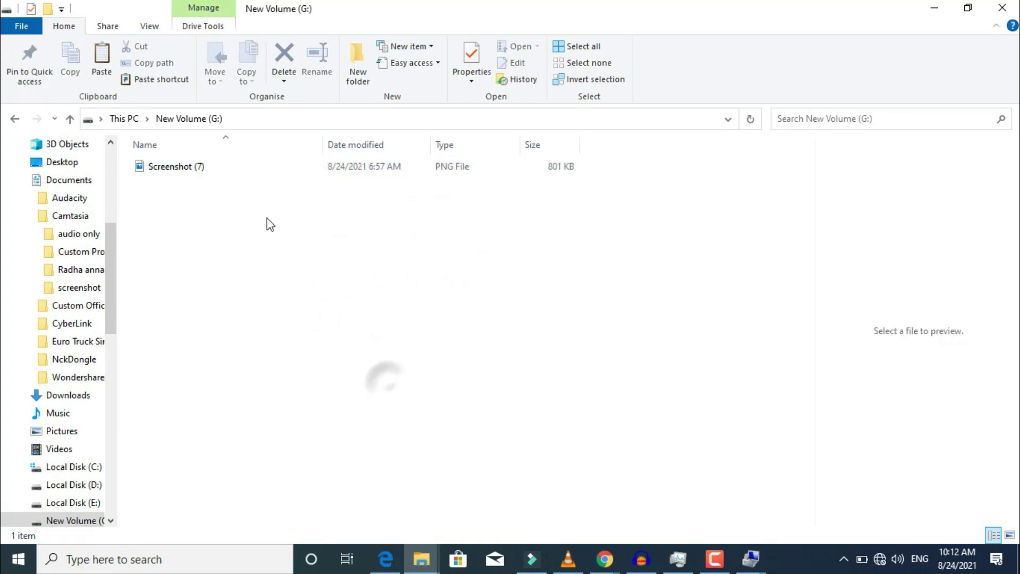
# - View the Screenshot (7) image from the G: drive at full size, and close the viewer
pyautogui.click(241, 169)
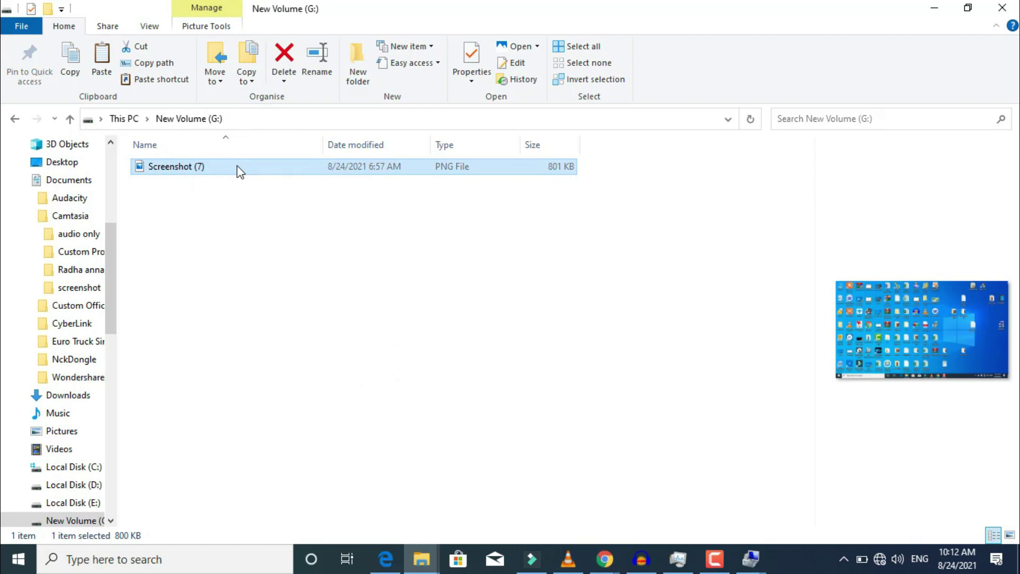
pyautogui.doubleClick(237, 166)
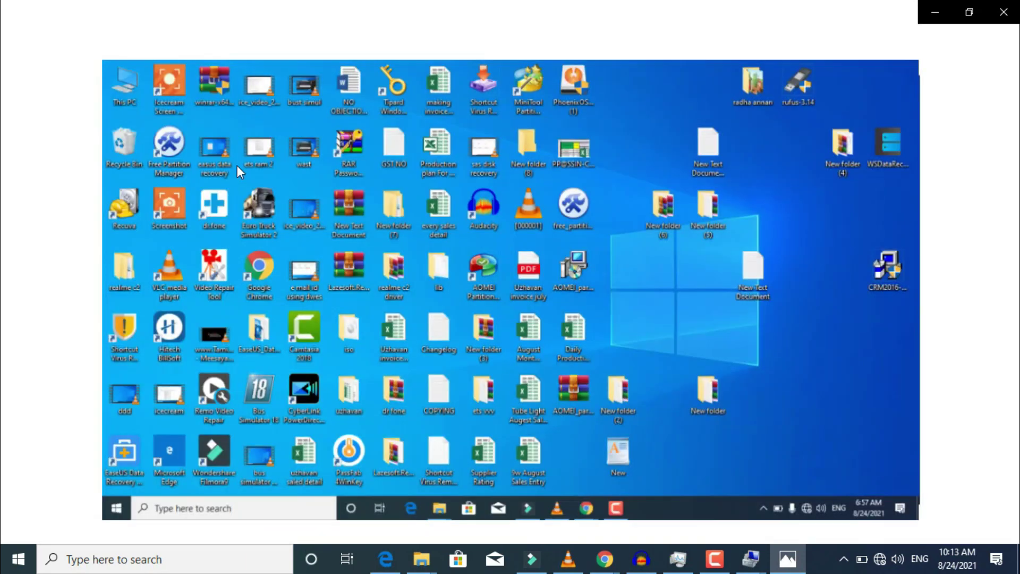
pyautogui.click(1005, 12)
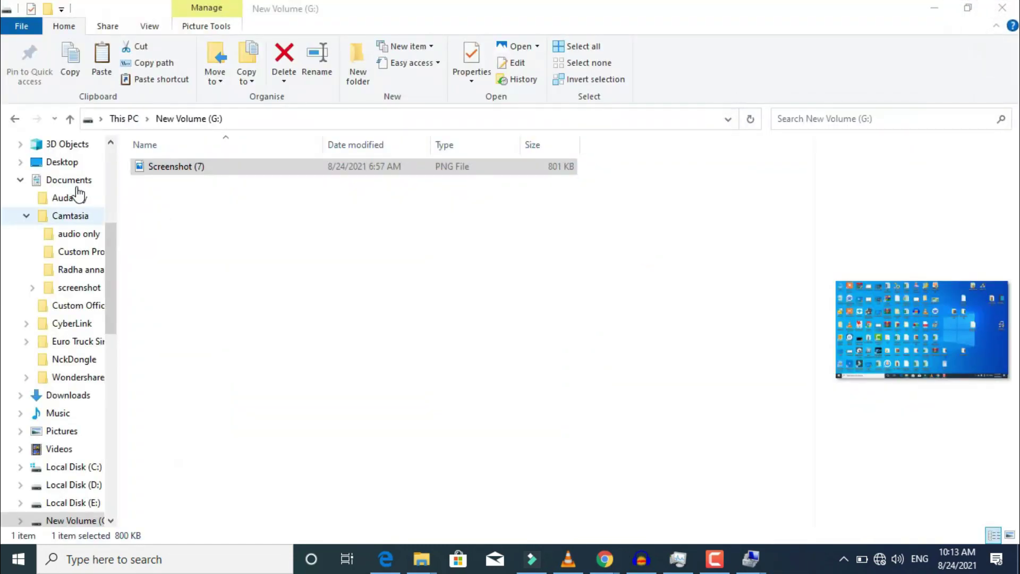
# - Return to This PC and refresh the view to check the New Volume (G:) drive
pyautogui.scroll(5, 67, 202)
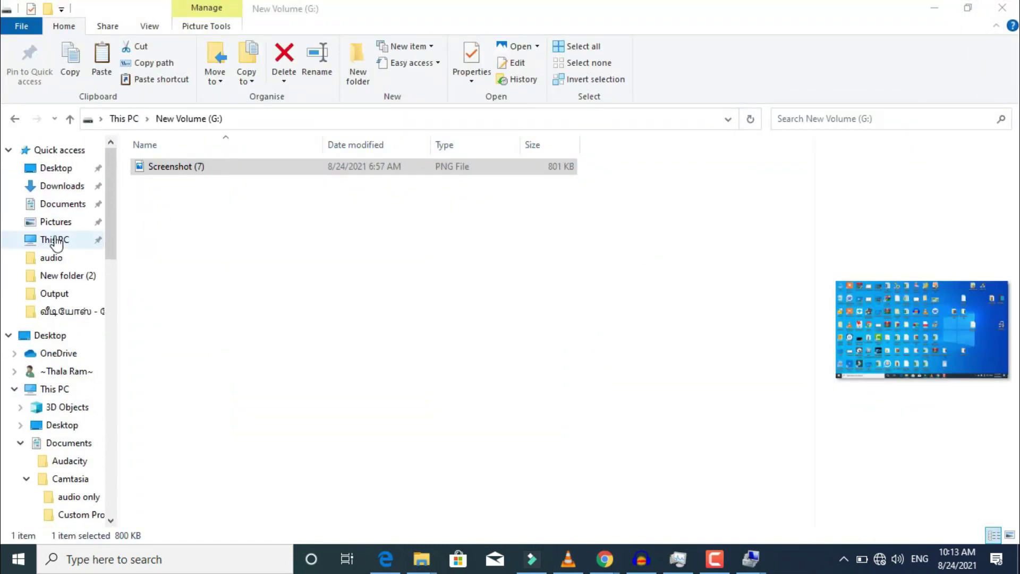
pyautogui.click(56, 242)
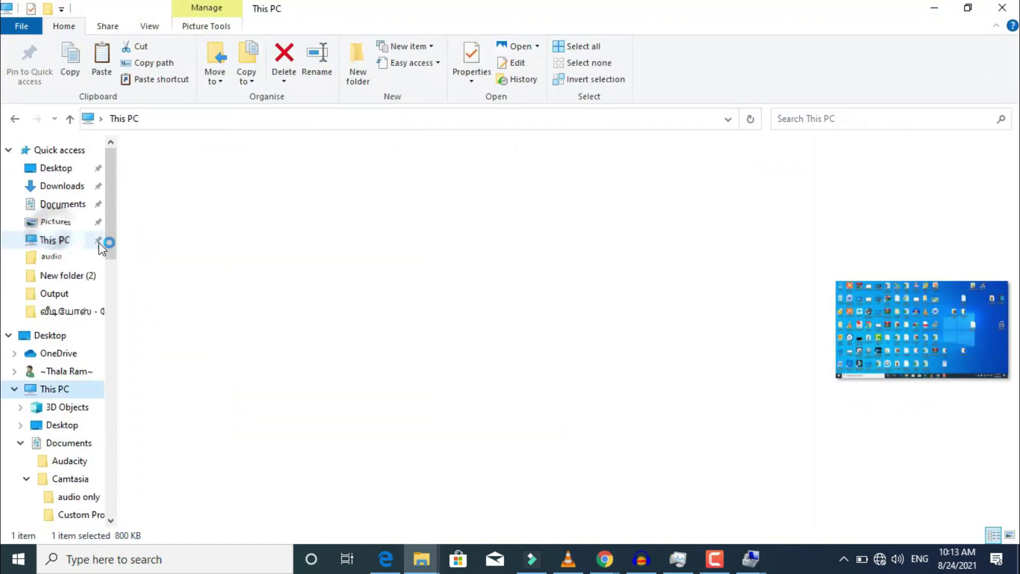
pyautogui.rightClick(380, 450)
pyautogui.click(426, 332)
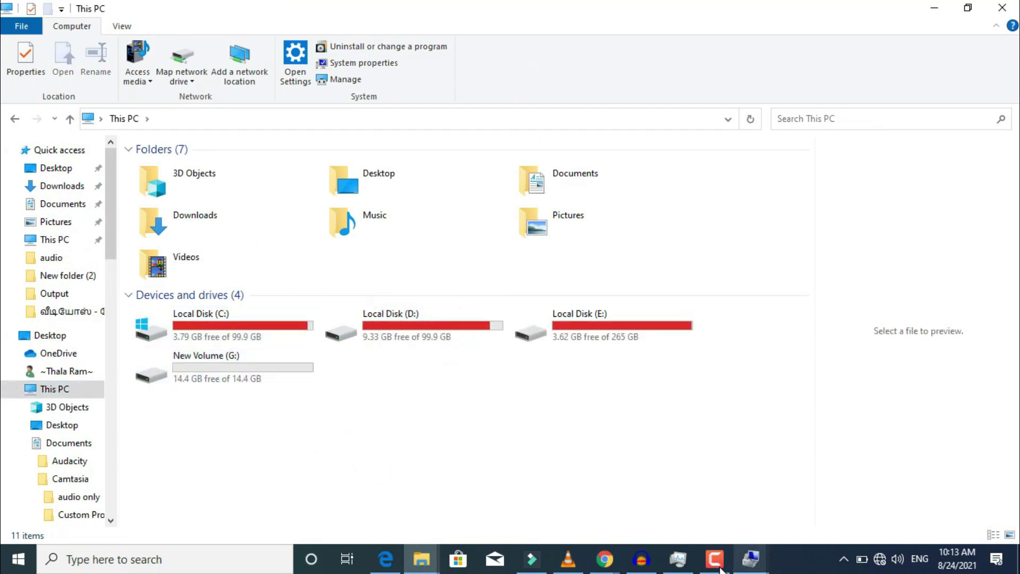
pyautogui.rightClick(414, 447)
pyautogui.click(502, 335)
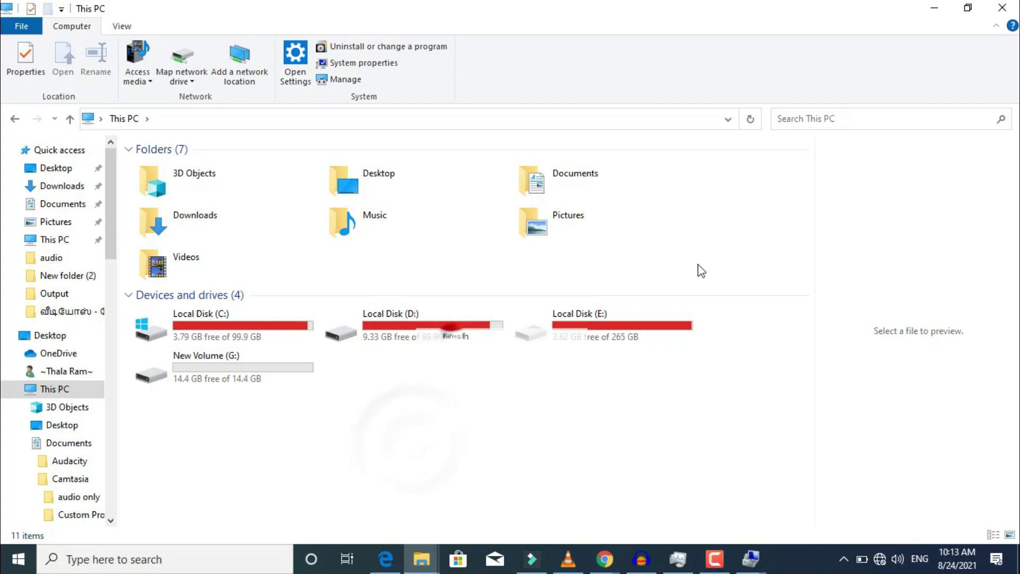